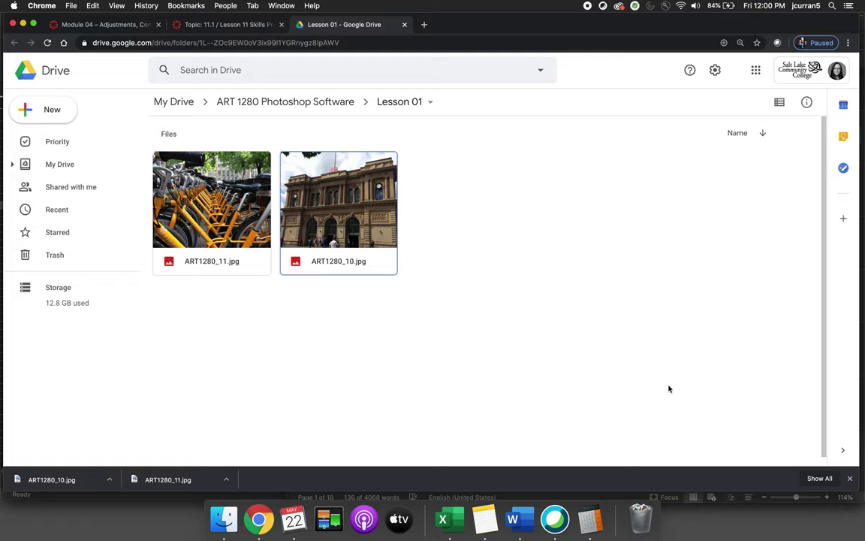
- Check the link-sharing access of ART1280_11.jpg and ART1280_10.jpg in the Lesson 01 folder
left_click(232, 212)
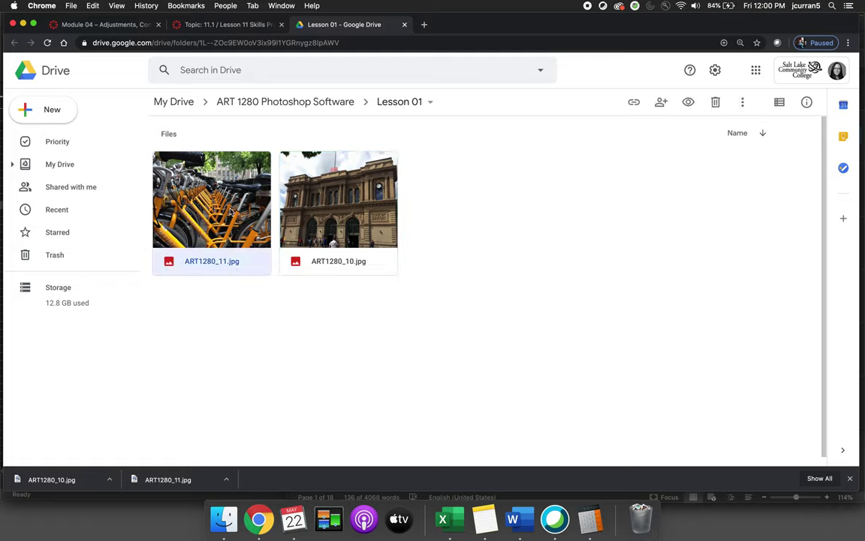
left_click(634, 102)
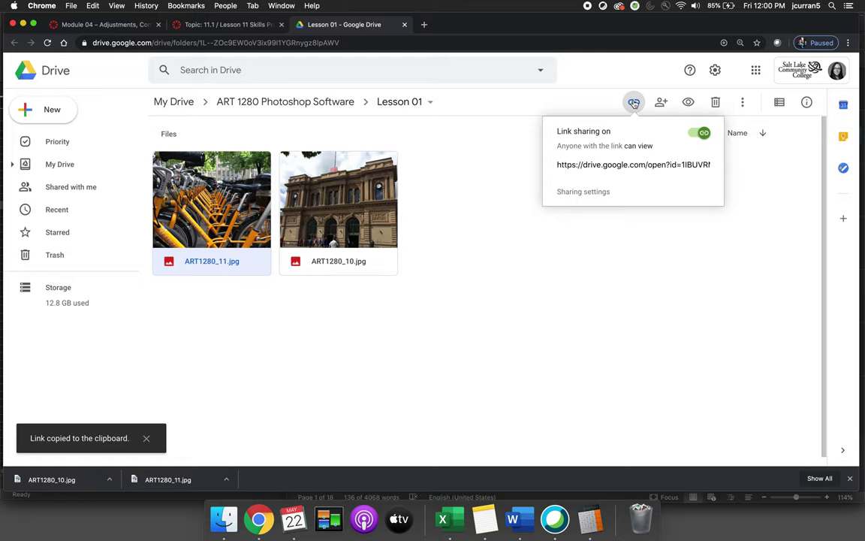
left_click(360, 197)
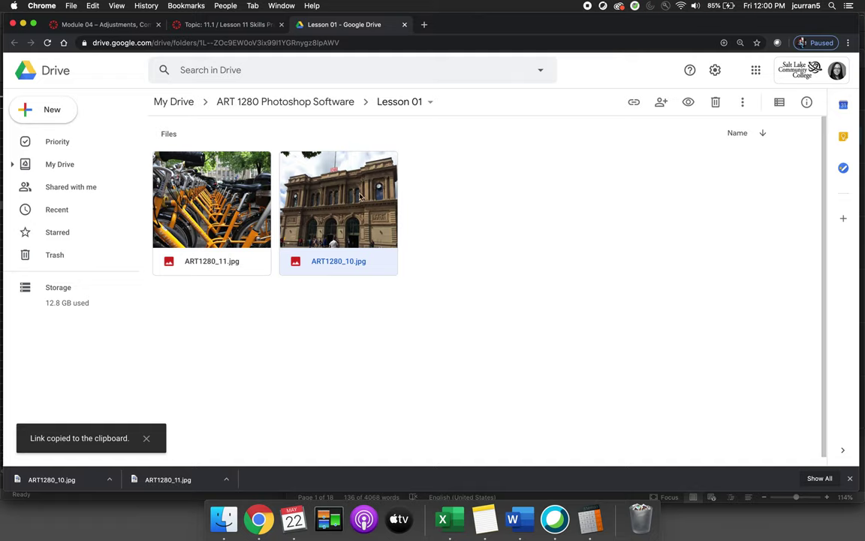
left_click(633, 102)
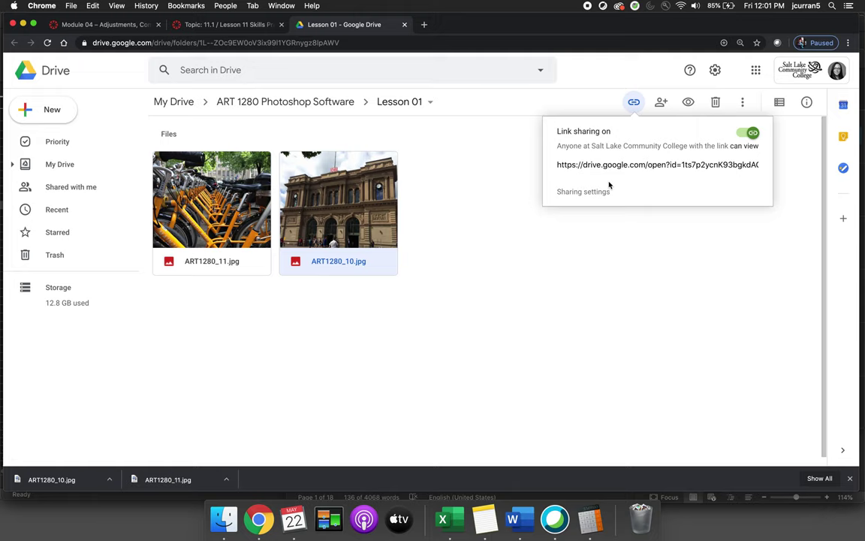
- Open ART1280_11.jpg in its own window and copy its HTML embed code
left_click(171, 183)
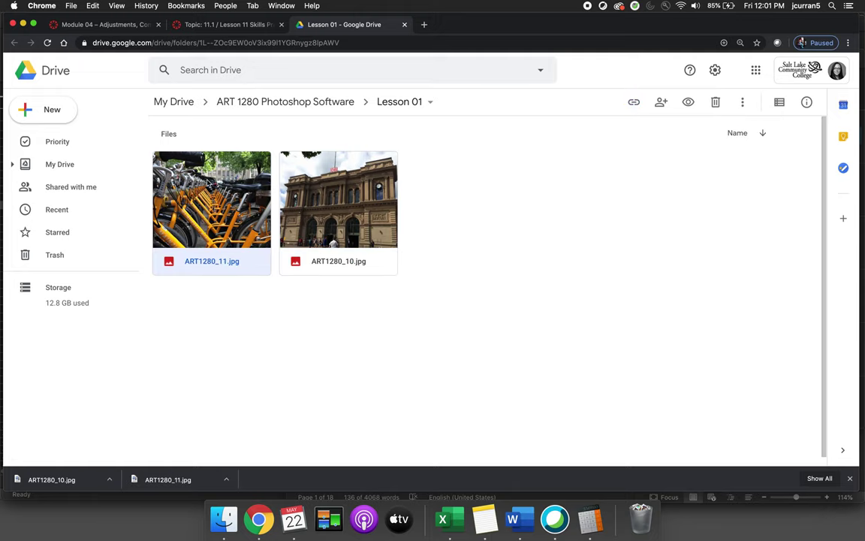
double_click(208, 184)
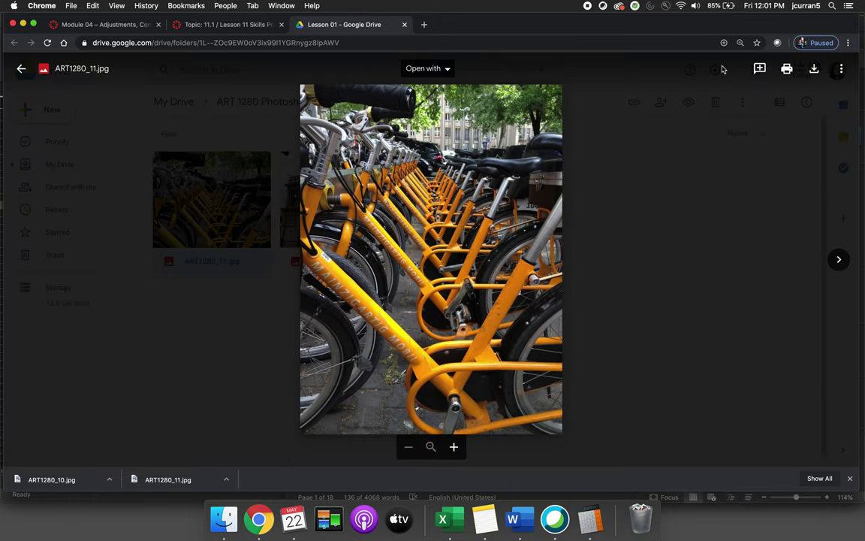
left_click(841, 69)
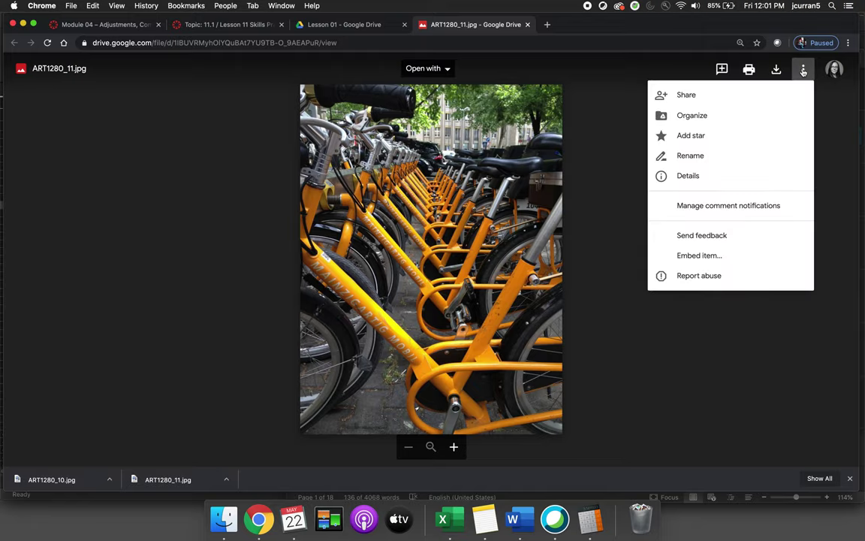
left_click(706, 253)
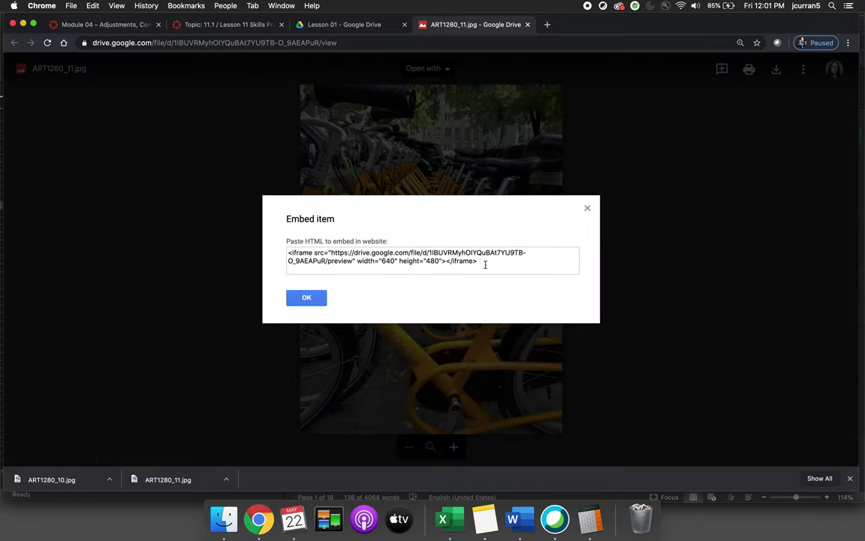
left_click_drag(482, 263, 290, 246)
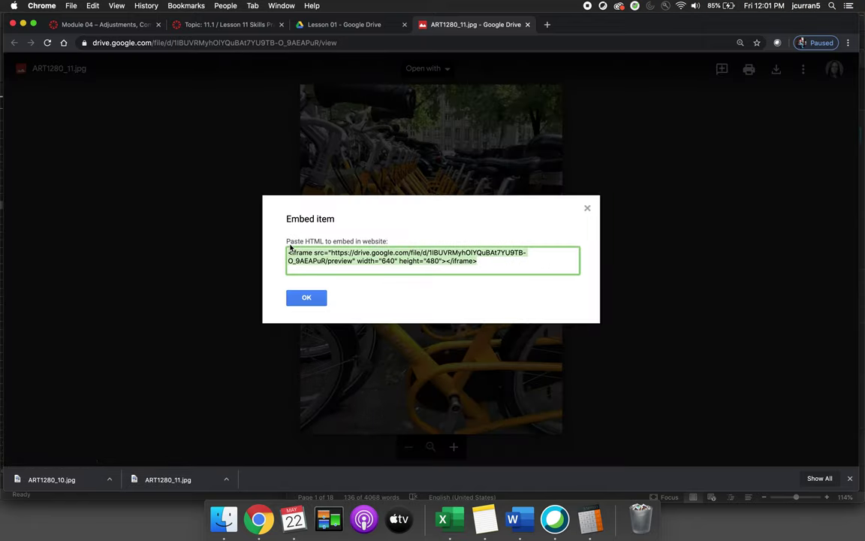
- Start a reply to the Topic 11.1 discussion and paste the ART1280_11.jpg embed code as HTML
left_click(225, 22)
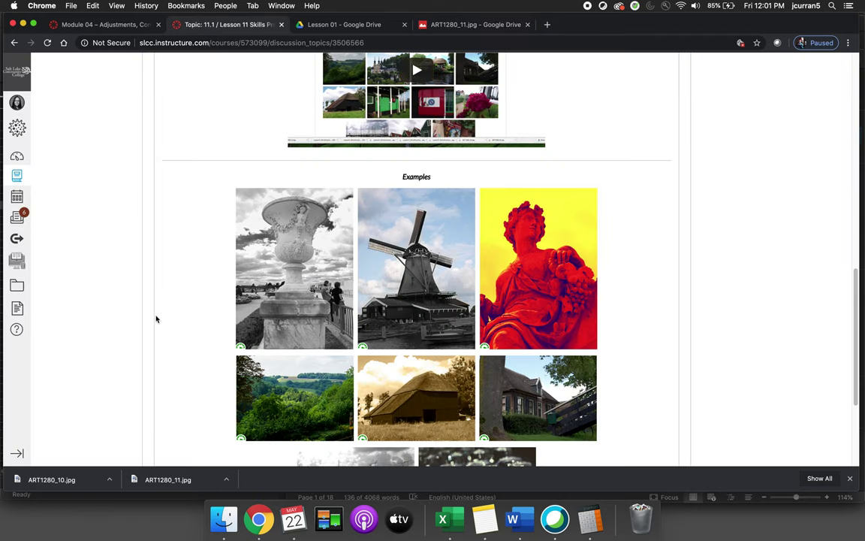
scroll(156, 319, "down", 5)
left_click(195, 424)
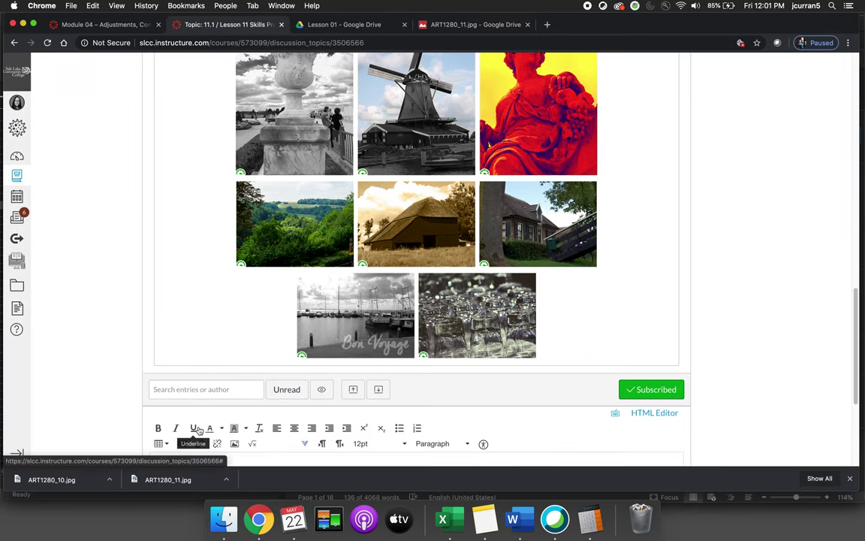
scroll(197, 430, "down", 3)
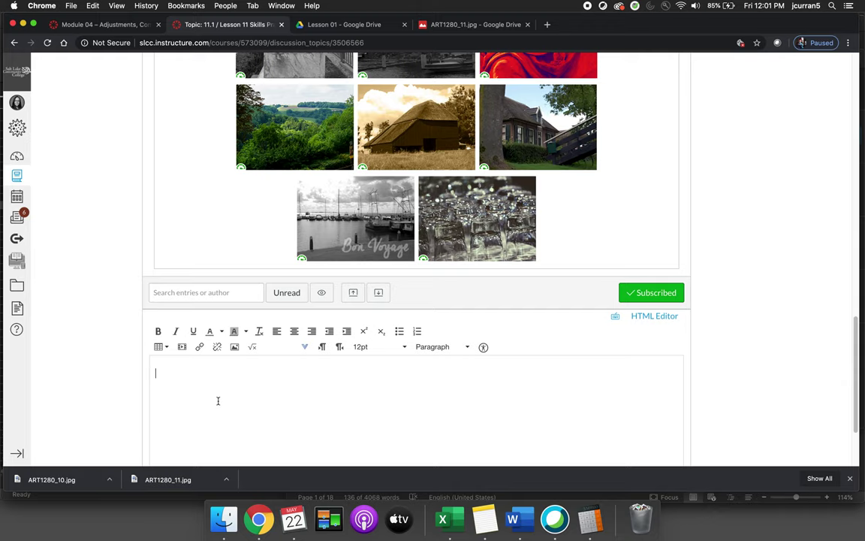
scroll(218, 402, "down", 3)
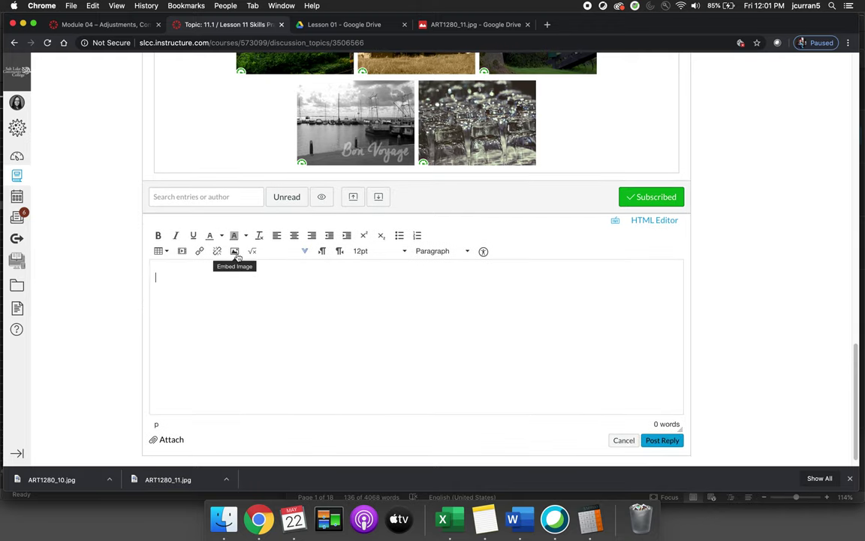
left_click(661, 220)
left_click(505, 323)
key("super+v")
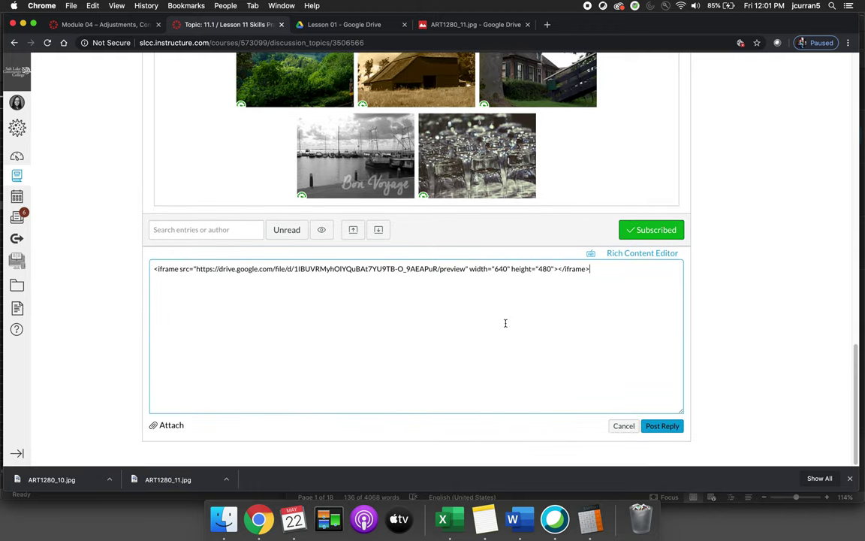
- Return the bicycle image reply to the rich content view and post it
left_click(641, 254)
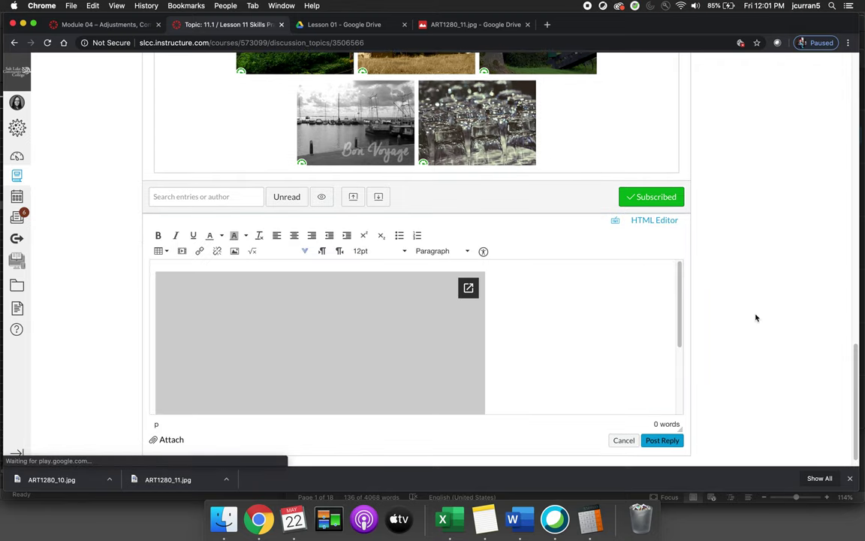
left_click(663, 423)
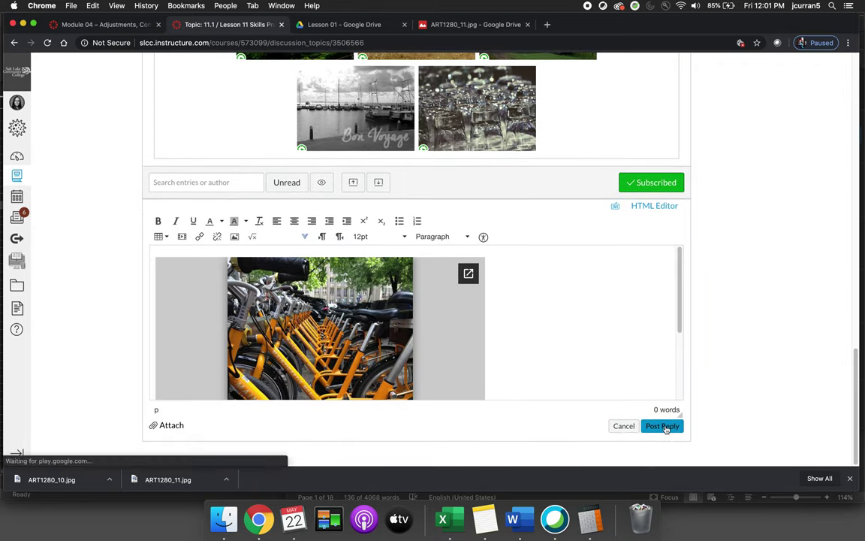
scroll(104, 330, "down", 4)
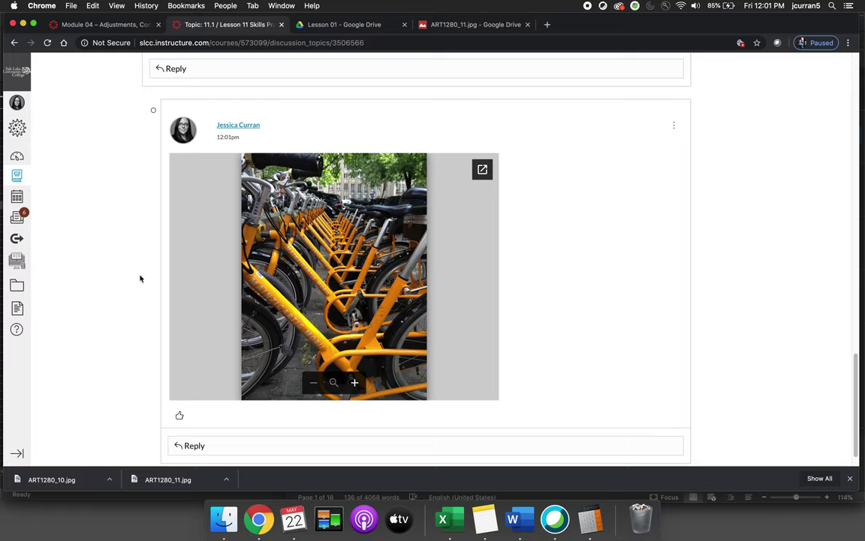
- Close the ART1280_11.jpg page and open ART1280_10.jpg from the Lesson 01 folder in its own window
left_click(524, 30)
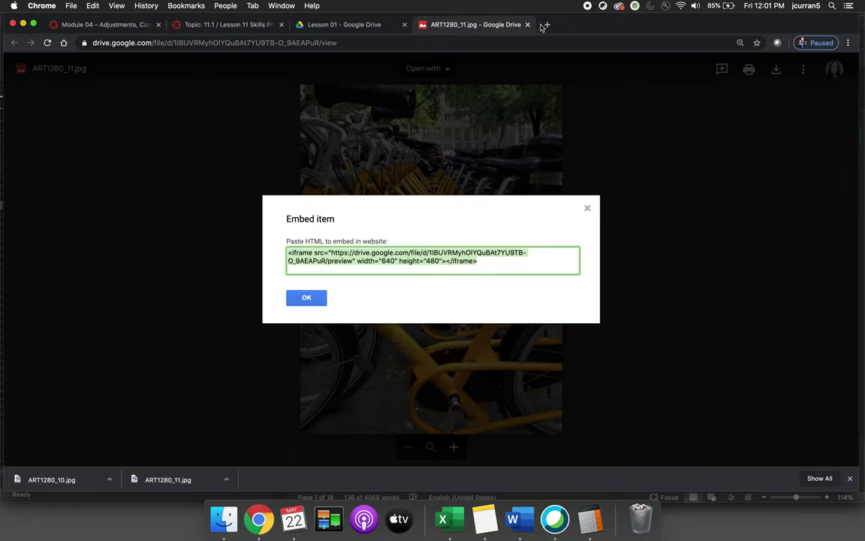
left_click(528, 24)
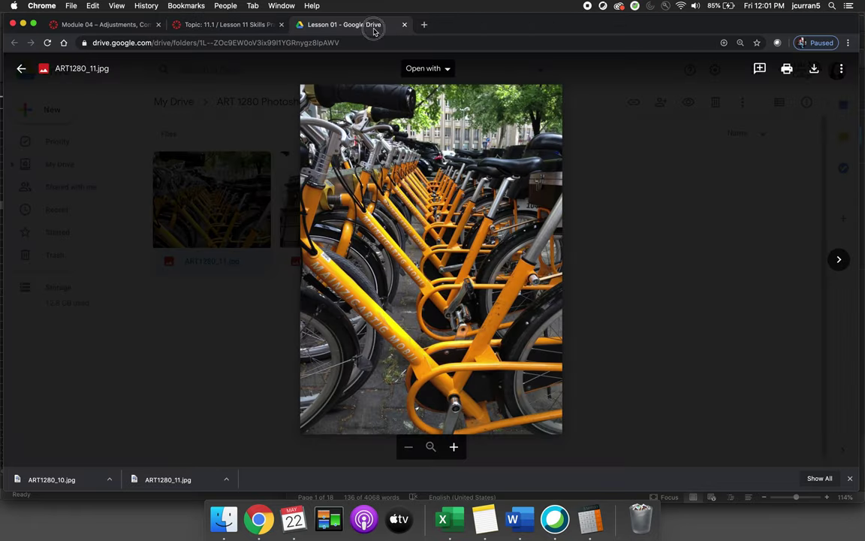
left_click(226, 135)
left_click(345, 198)
double_click(344, 198)
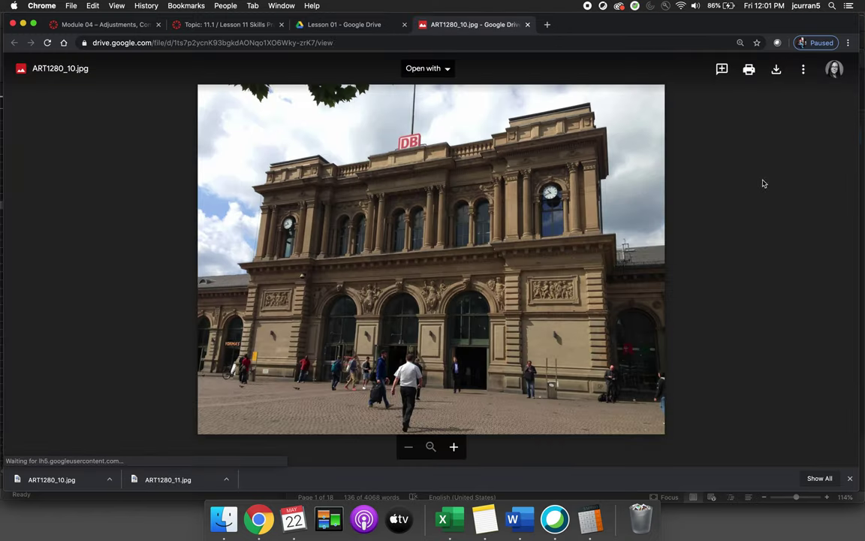
- Display the embed code for ART1280_10.jpg and copy it
left_click(802, 69)
left_click(699, 255)
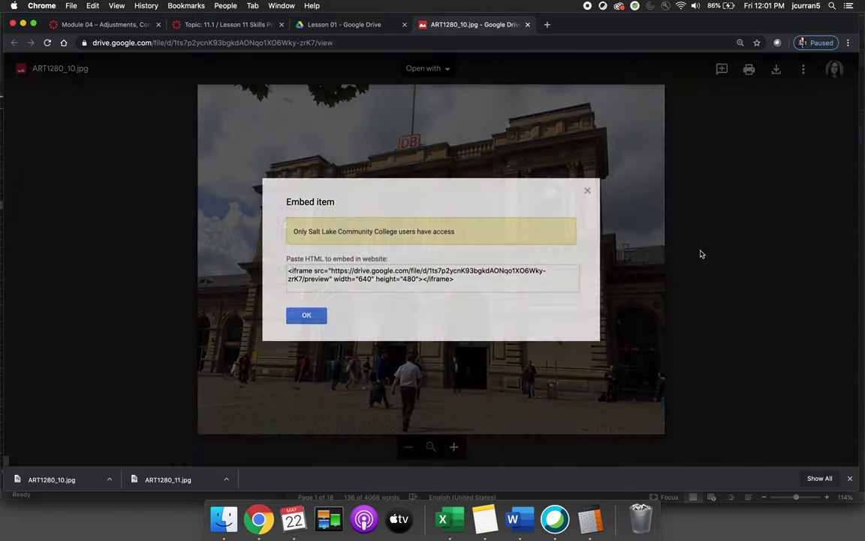
left_click(480, 288)
key("super+c")
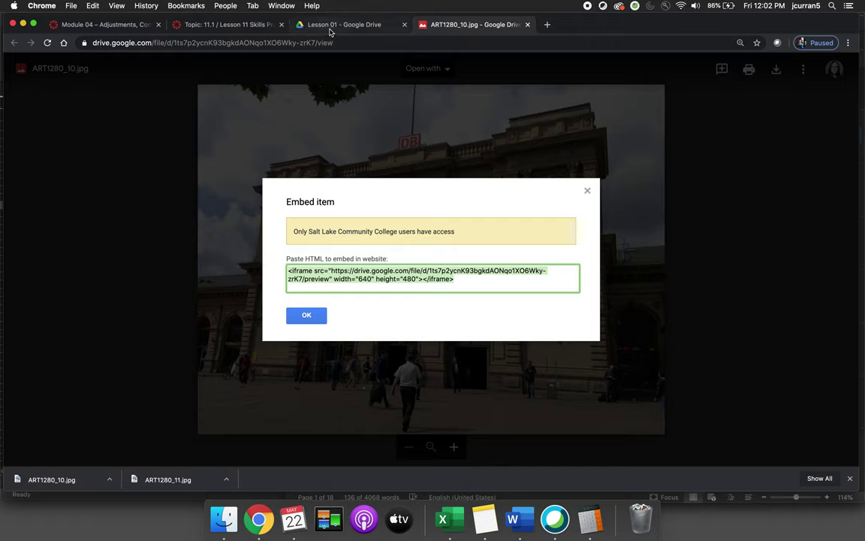
- Start another reply to the Topic 11.1 discussion and paste the ART1280_10.jpg embed code as HTML
left_click(227, 25)
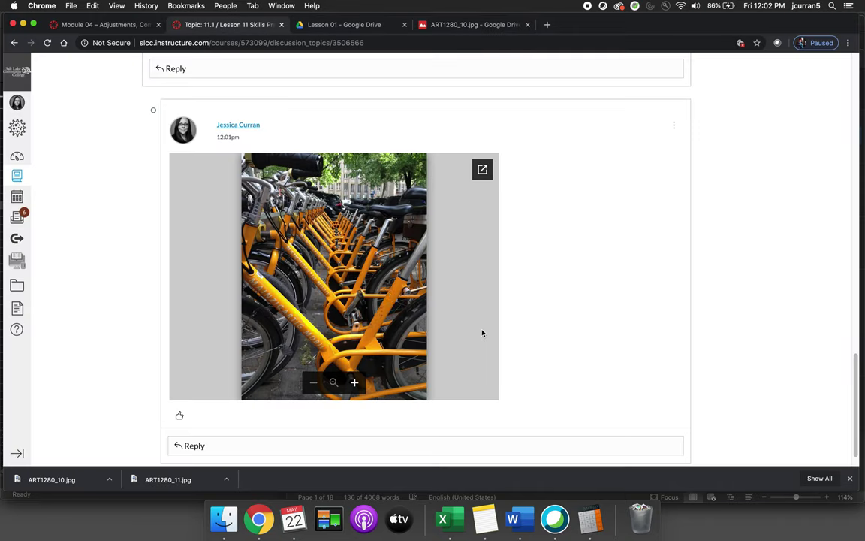
scroll(482, 333, "down", 1)
scroll(482, 332, "up", 5)
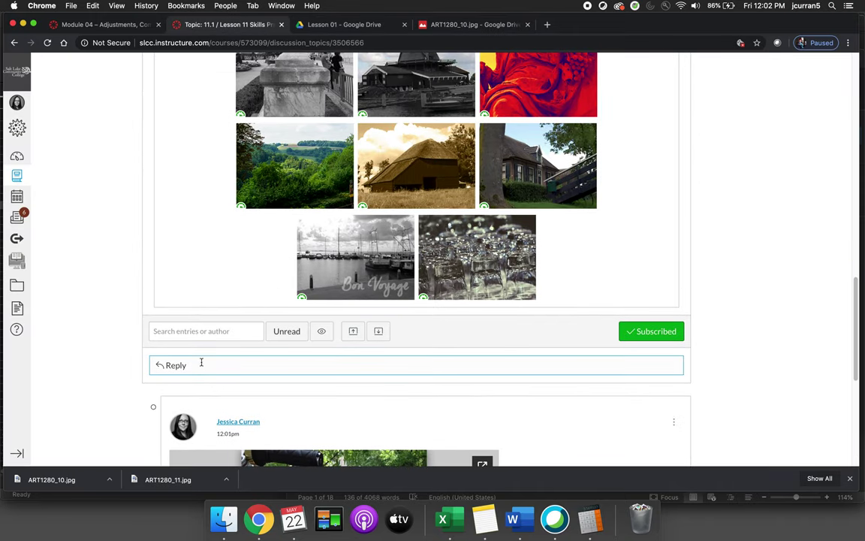
left_click(200, 370)
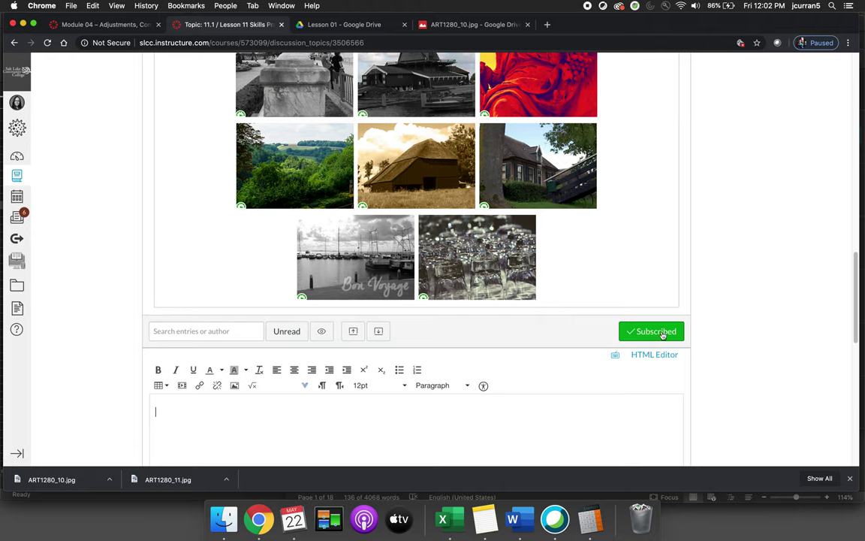
left_click(655, 356)
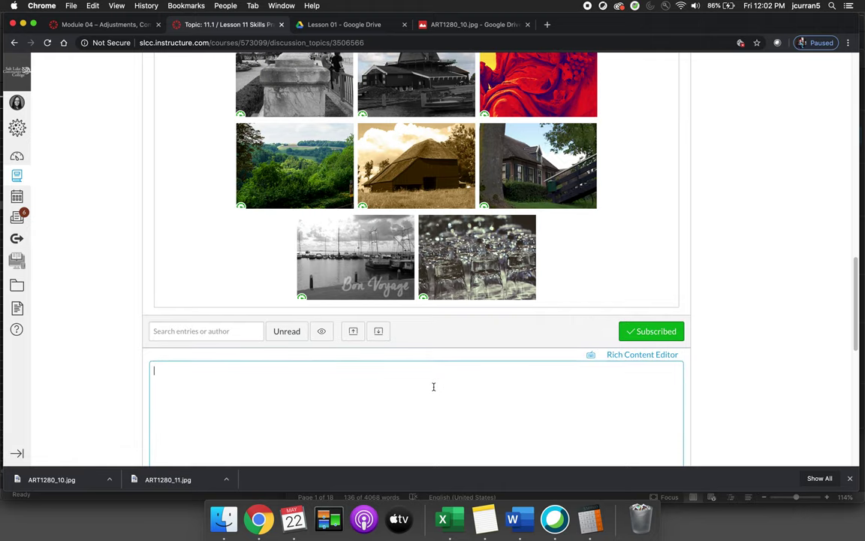
key("super+v")
- Return the ART1280_10.jpg reply to the rich content view, post it, and compare the two posted replies
scroll(700, 378, "down", 3)
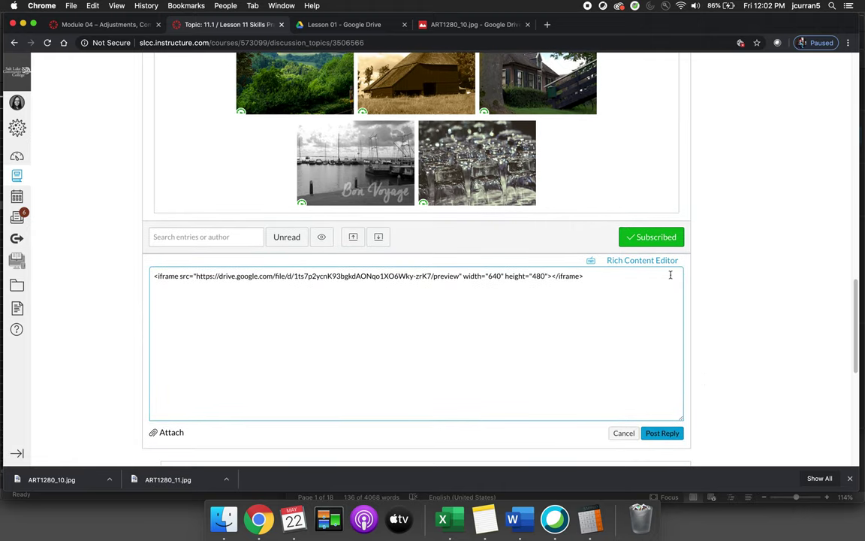
left_click(660, 261)
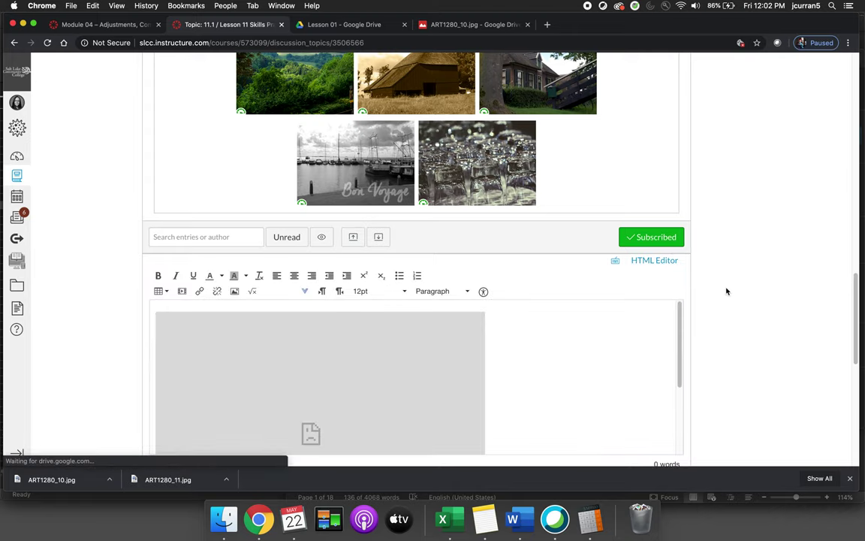
scroll(726, 291, "down", 2)
scroll(726, 291, "down", 3)
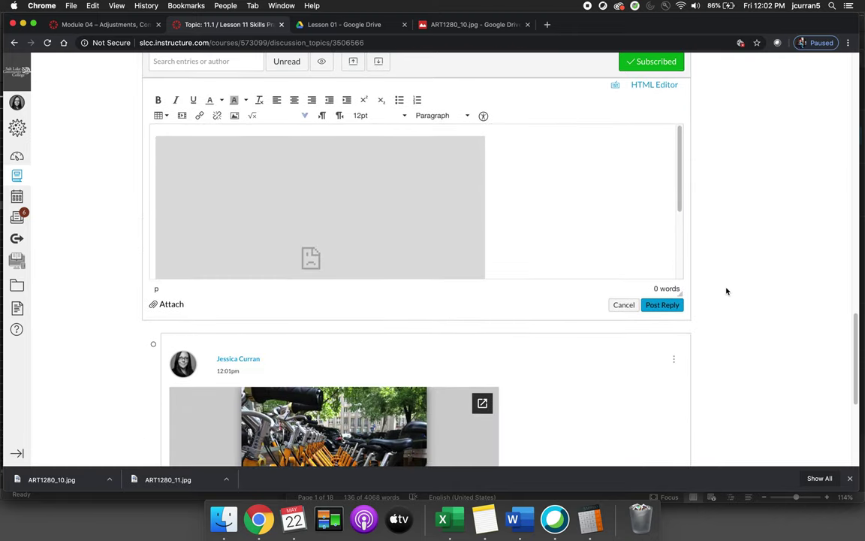
left_click(662, 304)
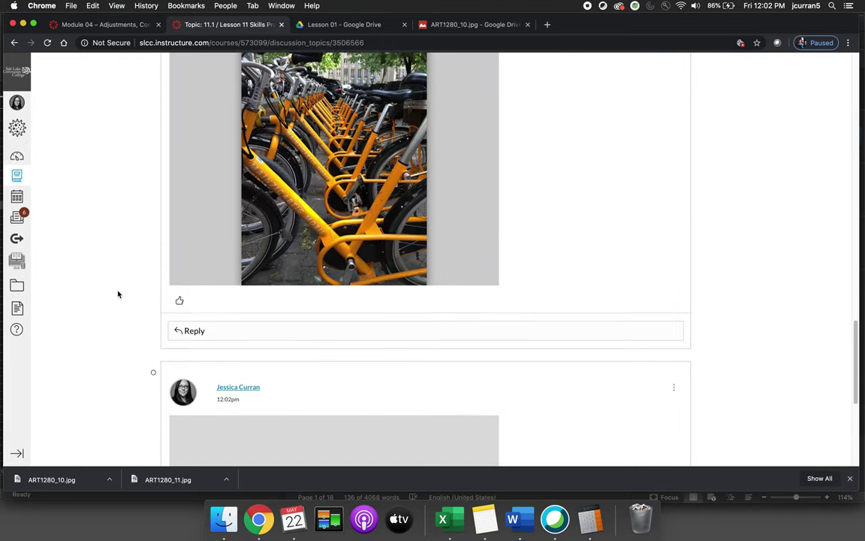
mouse_move(334, 229)
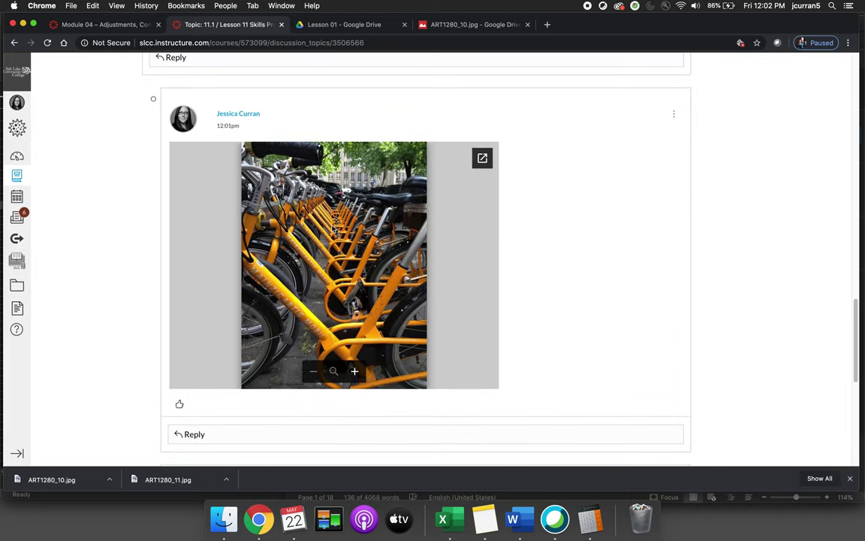
scroll(129, 302, "down", 5)
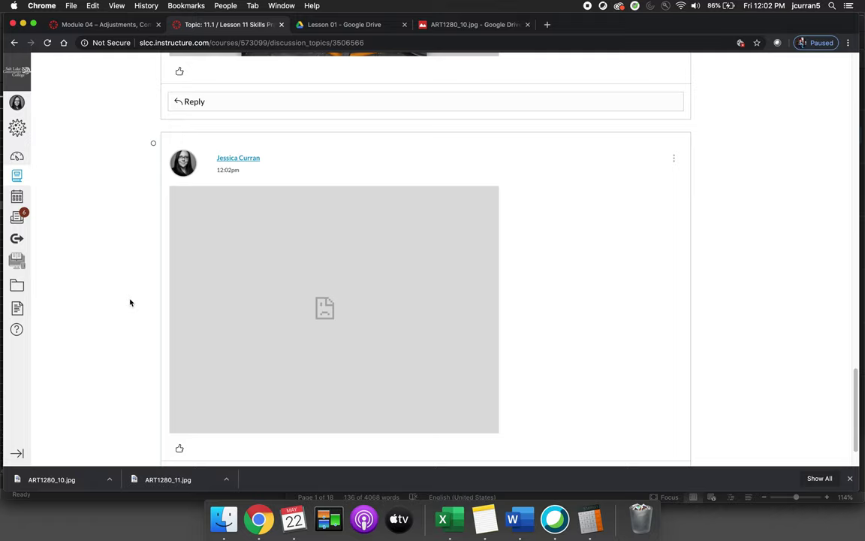
- Edit the posted ART1280_10.jpg reply as HTML and copy the Google Drive preview URL from its iframe source
left_click(674, 159)
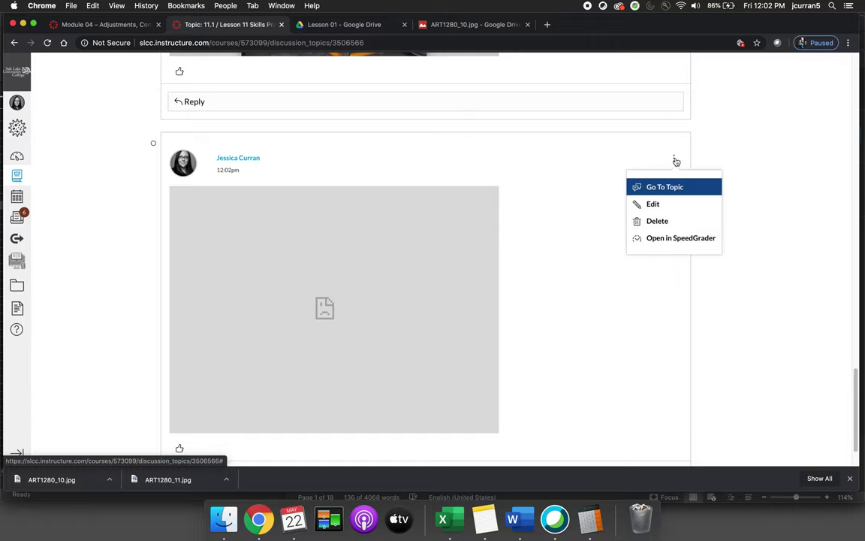
left_click(653, 203)
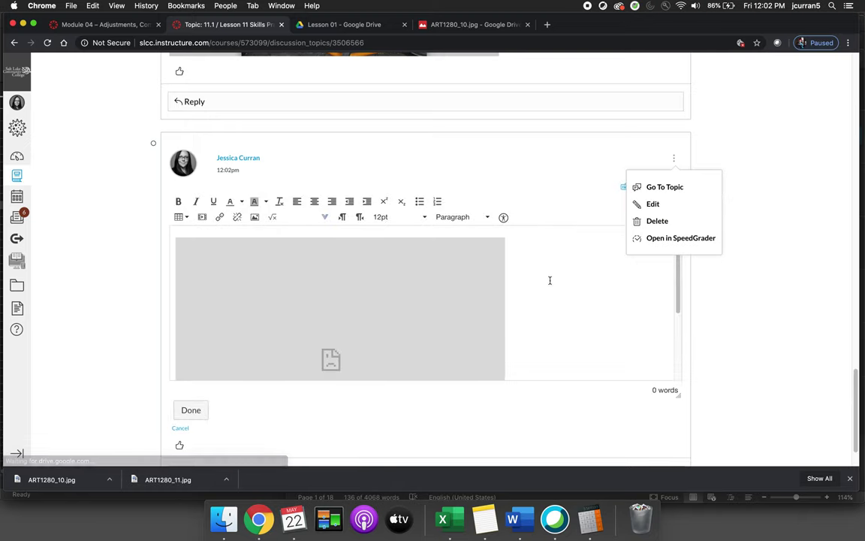
left_click(593, 199)
left_click(658, 186)
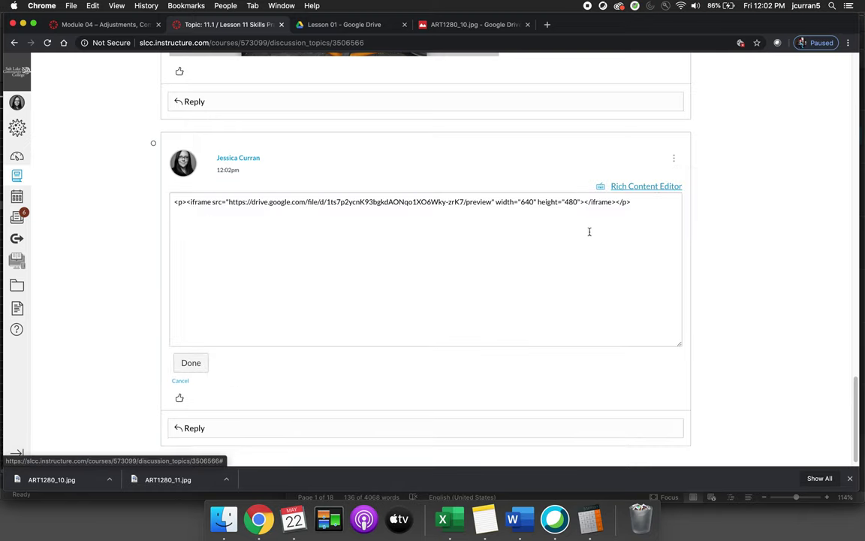
left_click_drag(492, 202, 229, 203)
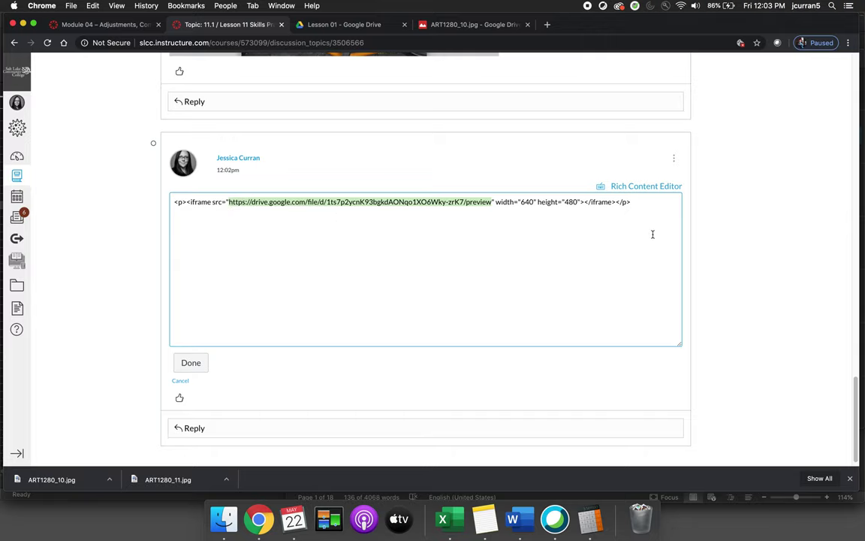
- Add placeholder text "aaa" after the iframe code, and replace it with the copied preview URL in the rich content view
left_click(635, 202)
type("aaa")
left_click(660, 186)
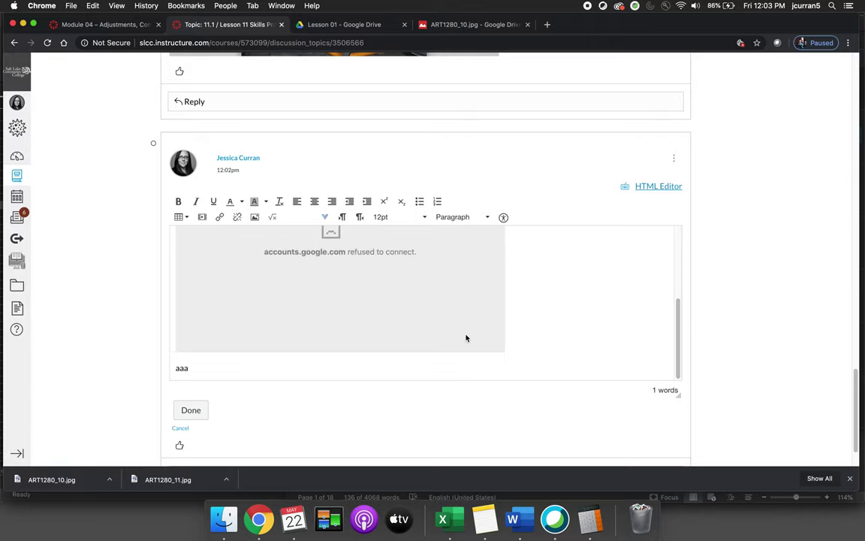
double_click(170, 368)
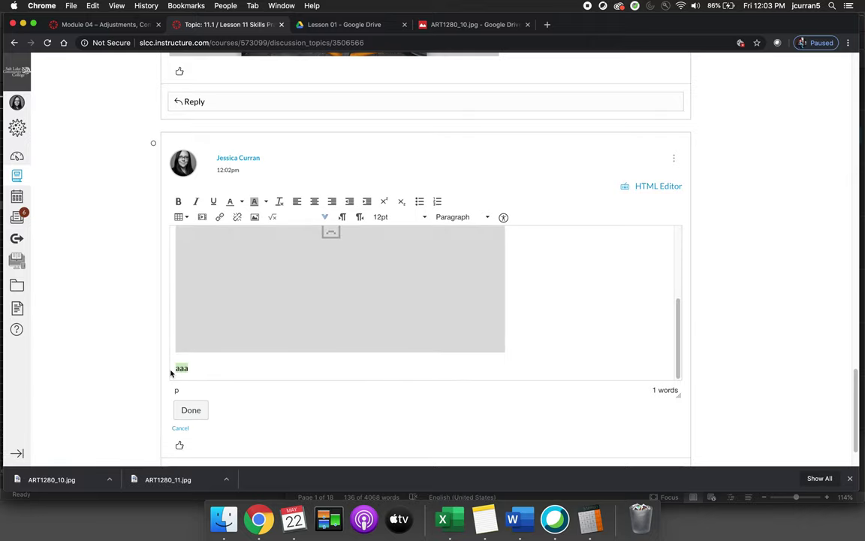
key("BackSpace")
scroll(301, 299, "down", 2)
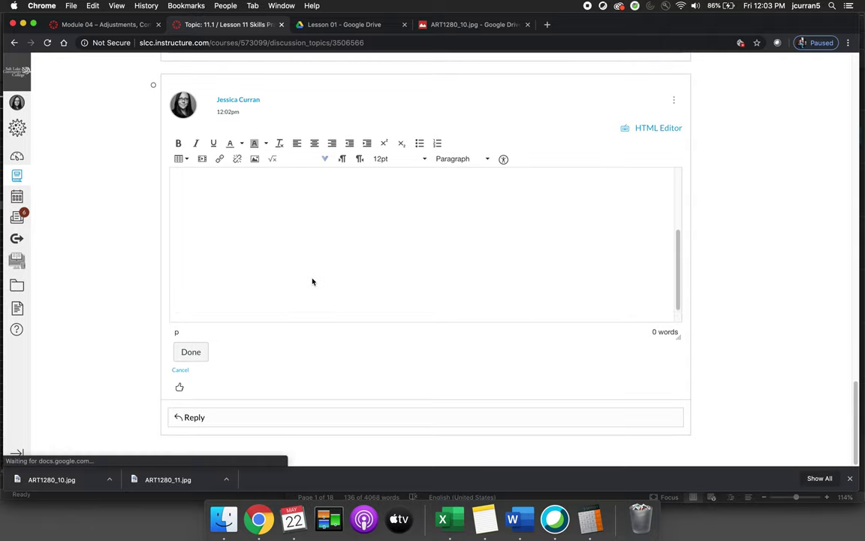
- Check the preview URL's paragraph in the HTML, return to the rich content view, and save the edited reply
left_click(672, 128)
left_click_drag(467, 201, 175, 202)
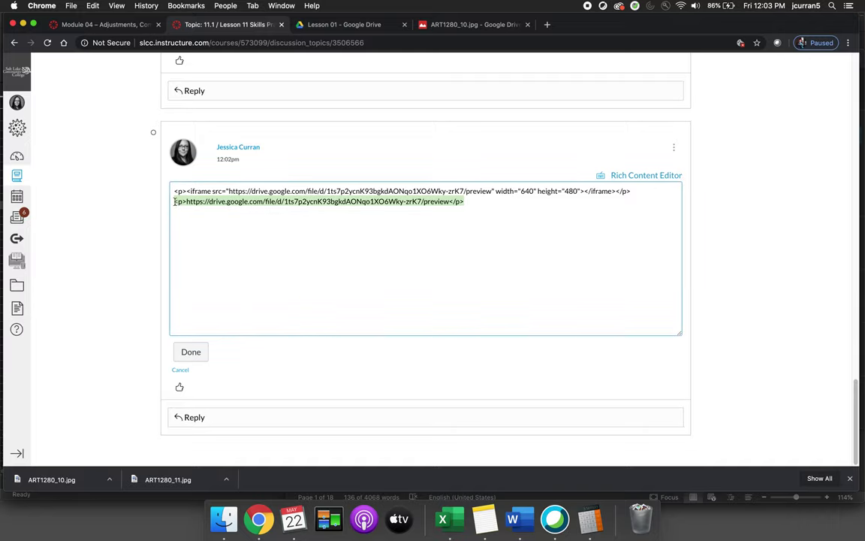
left_click(644, 175)
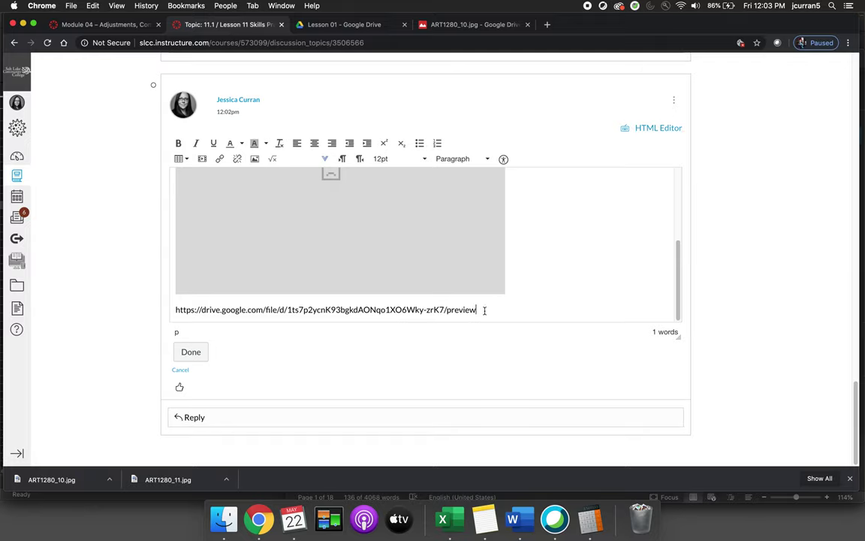
left_click(190, 352)
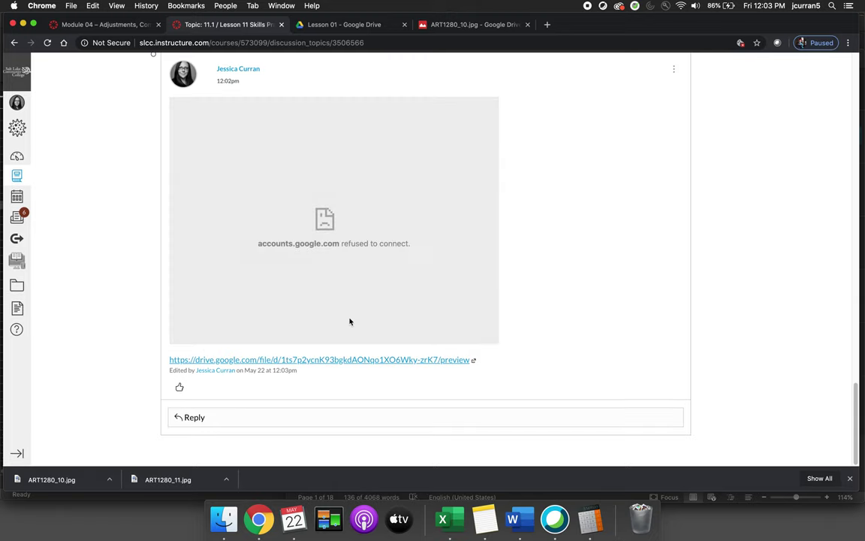
- Open the reply's preview link in a separate page to view the image, close that page, and review the earlier bicycle image reply
right_click(412, 359)
left_click(447, 362)
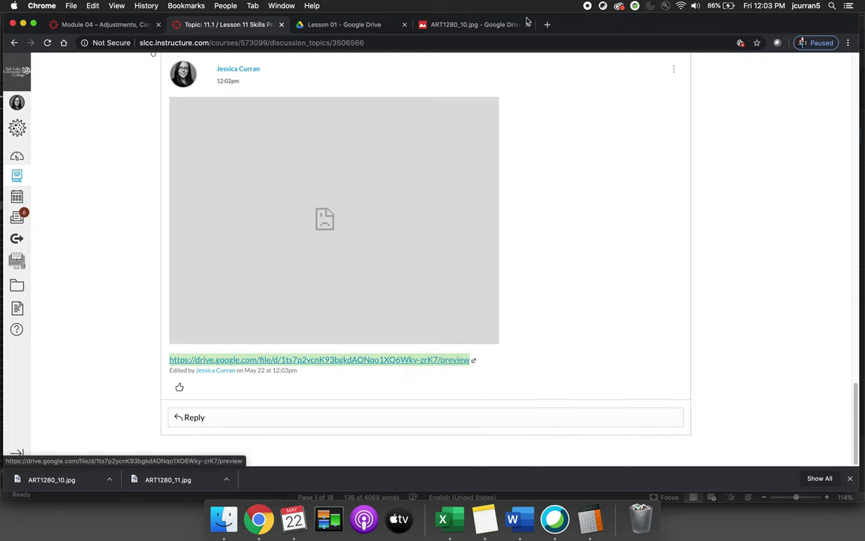
left_click(349, 24)
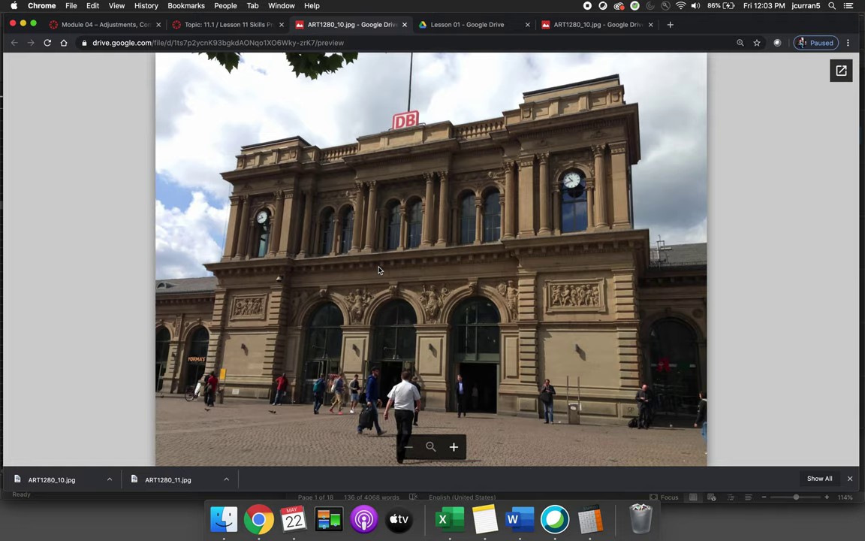
left_click(405, 25)
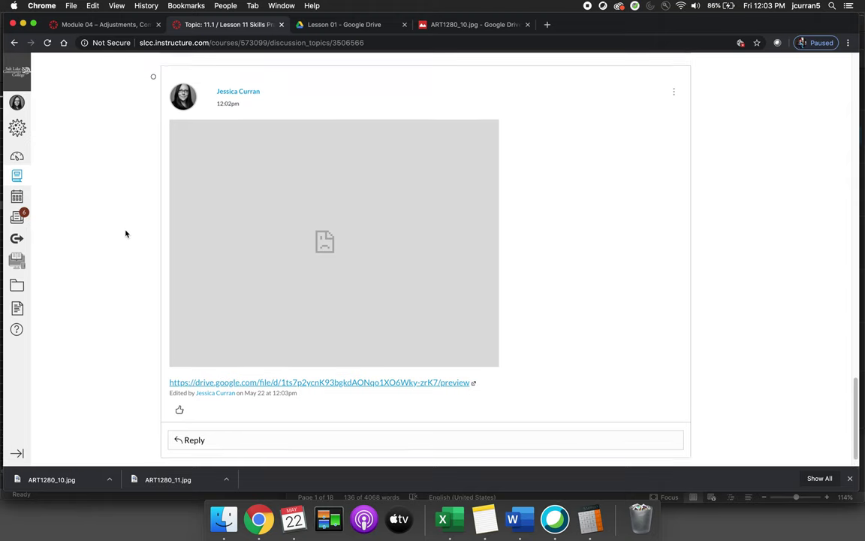
scroll(125, 234, "up", 10)
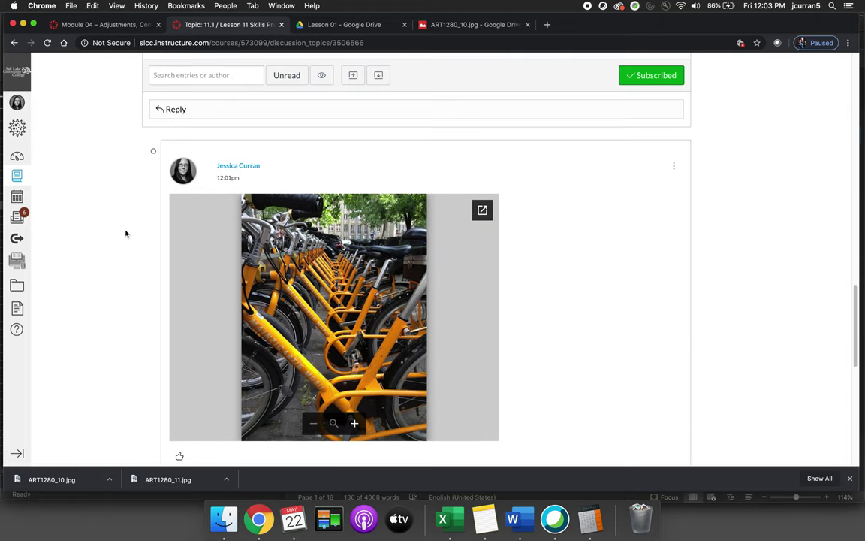